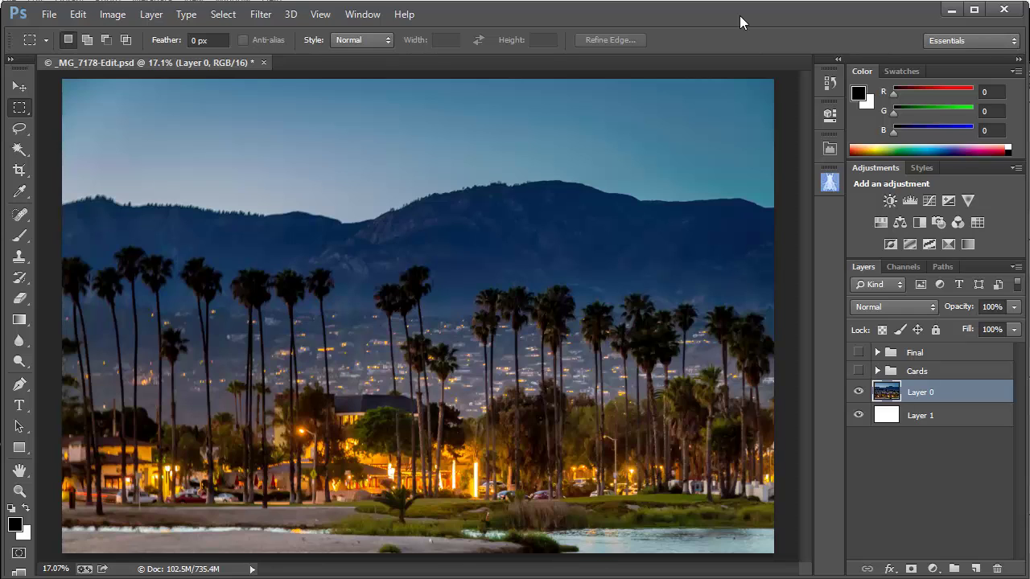
Copy a rectangular area around the central palm trees of Layer 0 onto a new layer and hide Layer 0.
{"action": "left_click", "coordinate": [859, 393]}
{"action": "left_click", "coordinate": [858, 393]}
{"action": "left_click_drag", "start_coordinate": [320, 278], "coordinate": [560, 439]}
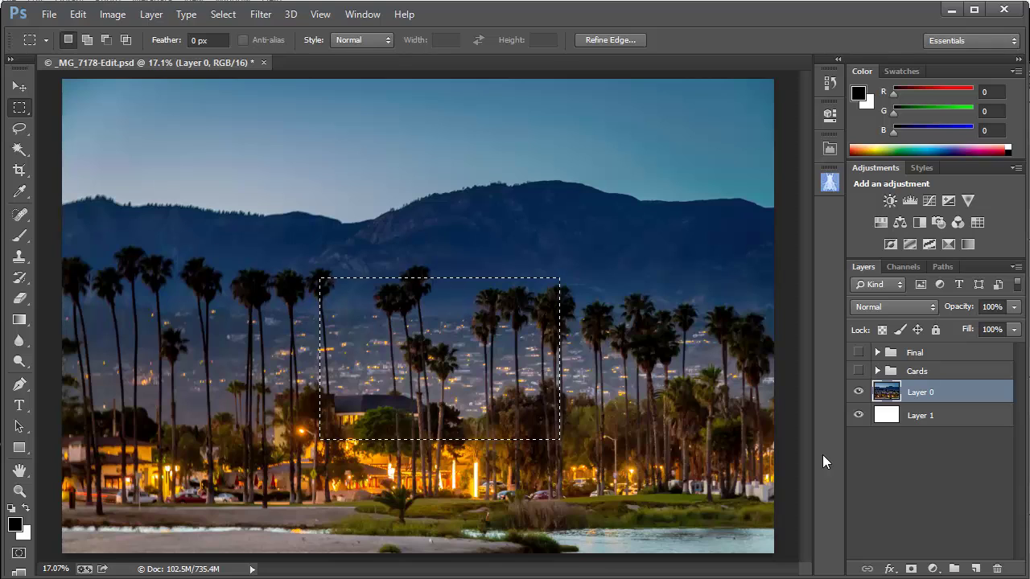
{"action": "key", "text": "ctrl+j"}
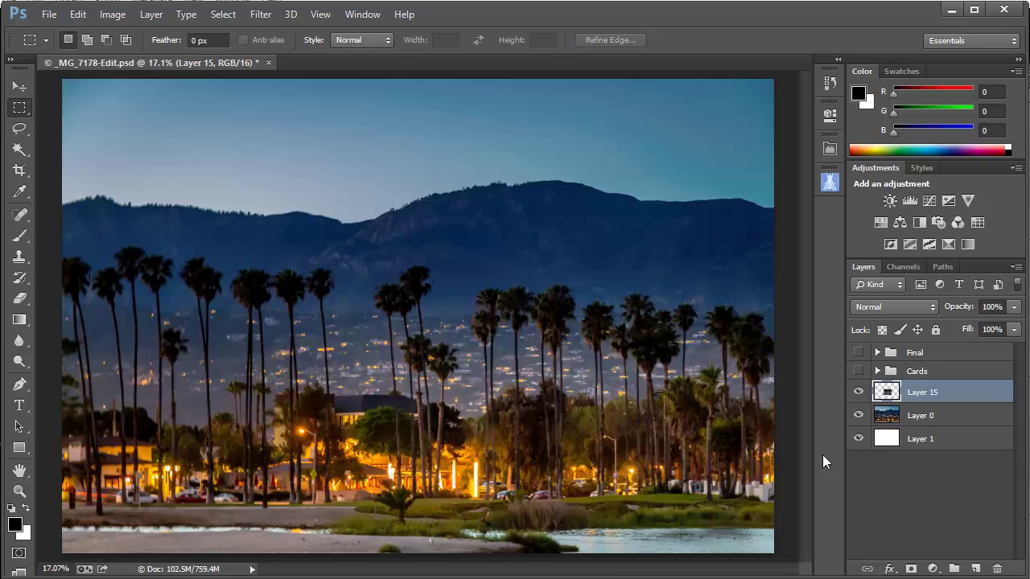
{"action": "left_click", "coordinate": [858, 415]}
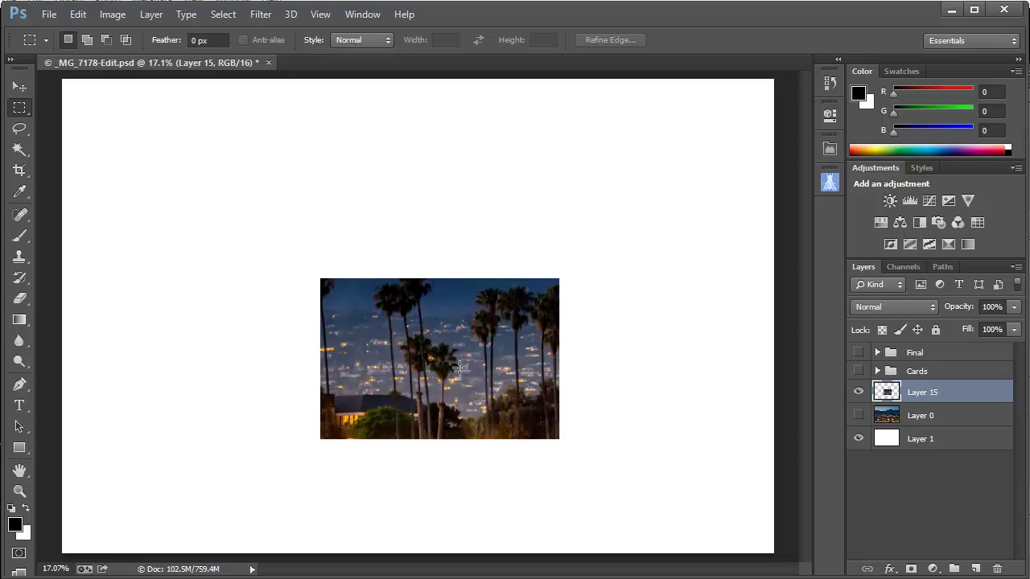
Load Layer 15's outline as a selection, show Layer 0, and rotate the selection about 27° while moving it up and left over the mountains.
{"action": "left_click", "coordinate": [887, 392], "text": "ctrl"}
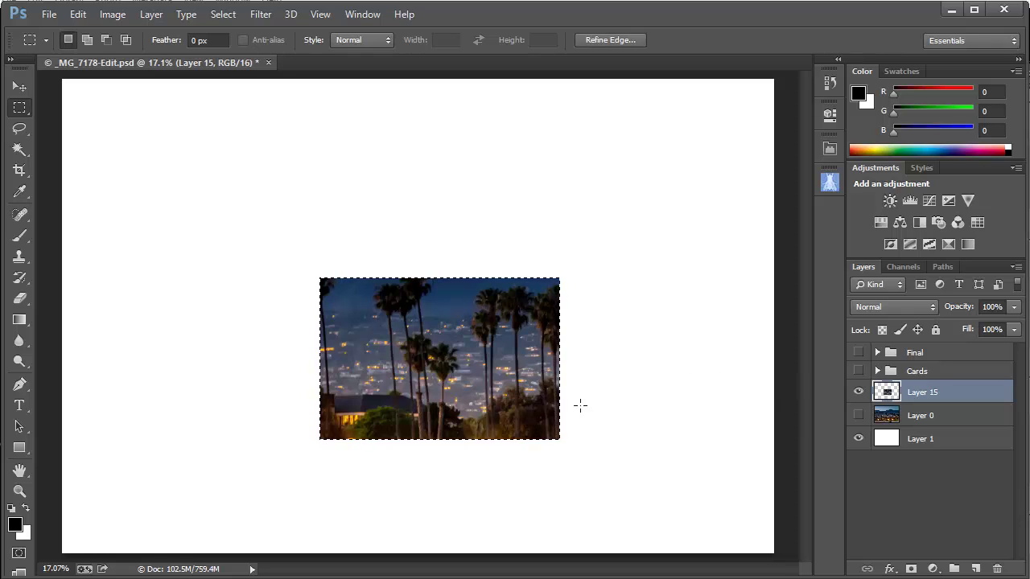
{"action": "left_click", "coordinate": [884, 413]}
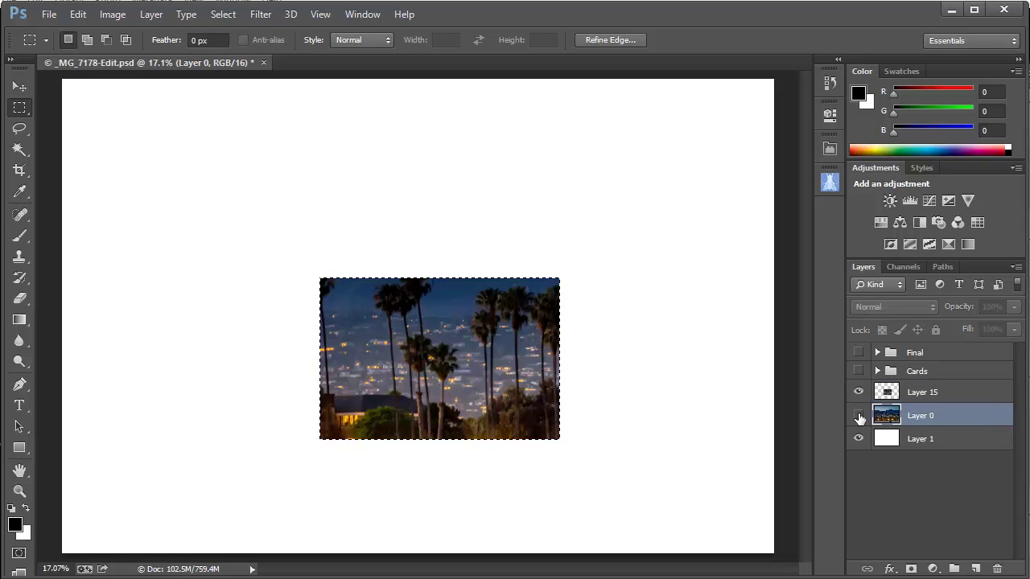
{"action": "left_click", "coordinate": [859, 416]}
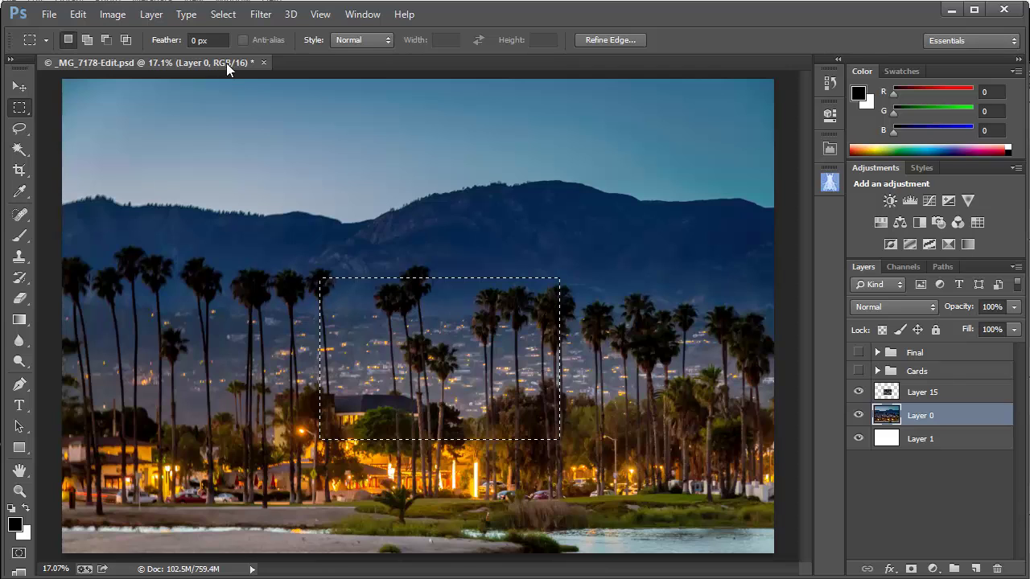
{"action": "left_click", "coordinate": [223, 14]}
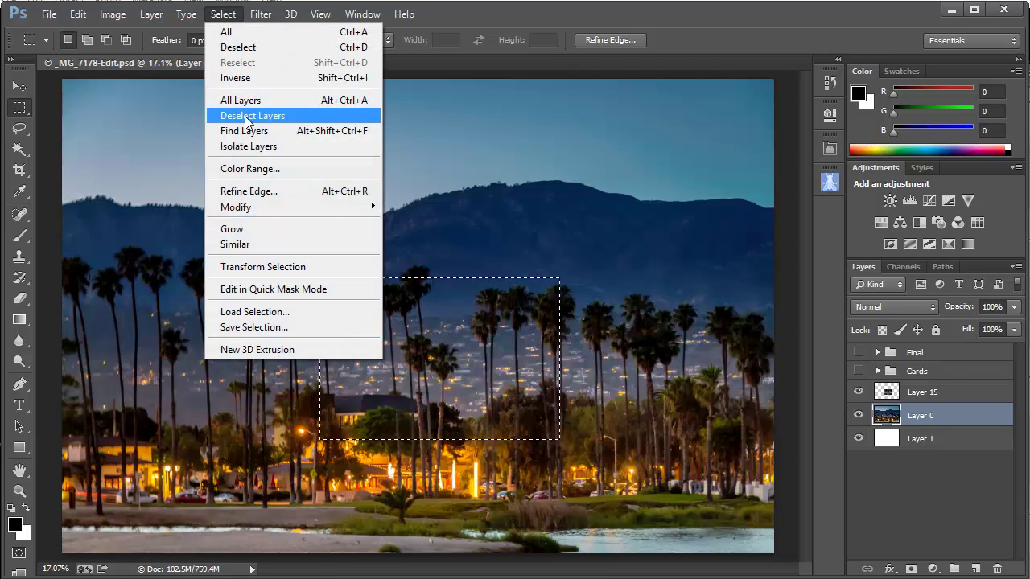
{"action": "left_click", "coordinate": [257, 271]}
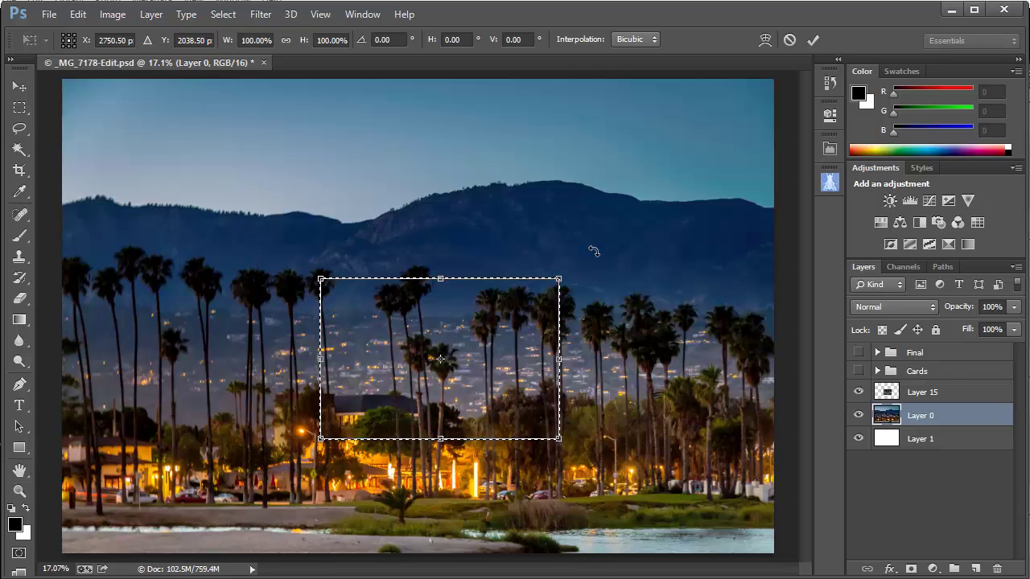
{"action": "left_click_drag", "start_coordinate": [596, 241], "coordinate": [619, 329]}
{"action": "left_click_drag", "start_coordinate": [505, 381], "coordinate": [401, 319]}
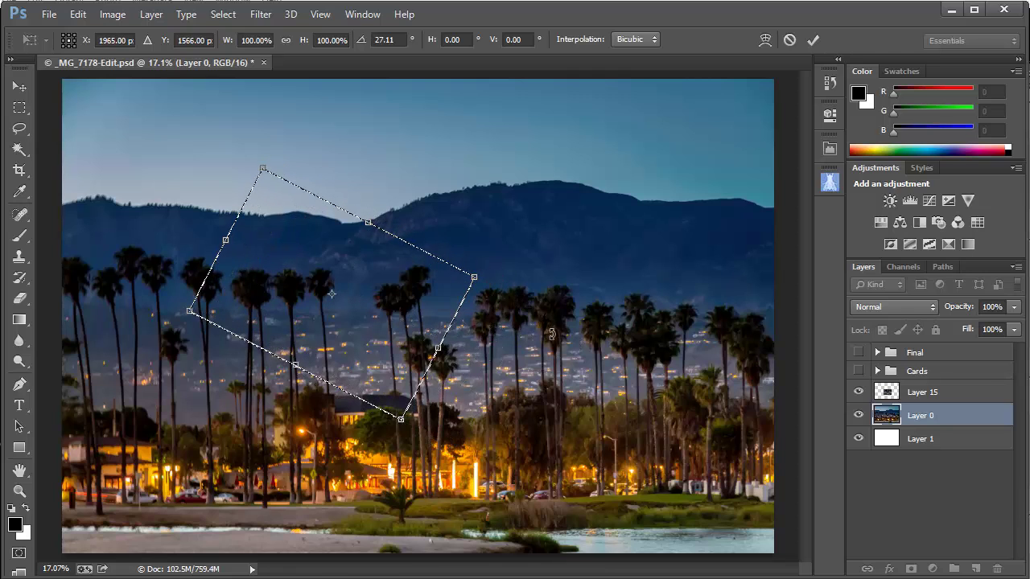
{"action": "left_click", "coordinate": [814, 40]}
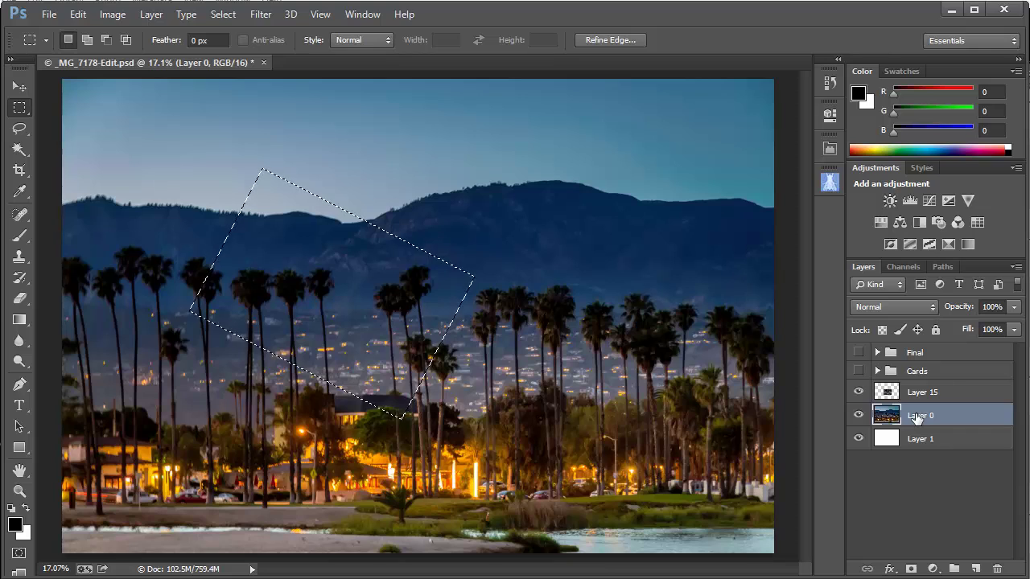
Copy the tilted selection of Layer 0 onto a new layer, hide Layer 0, and check both cut-out pieces individually.
{"action": "key", "text": "ctrl+j"}
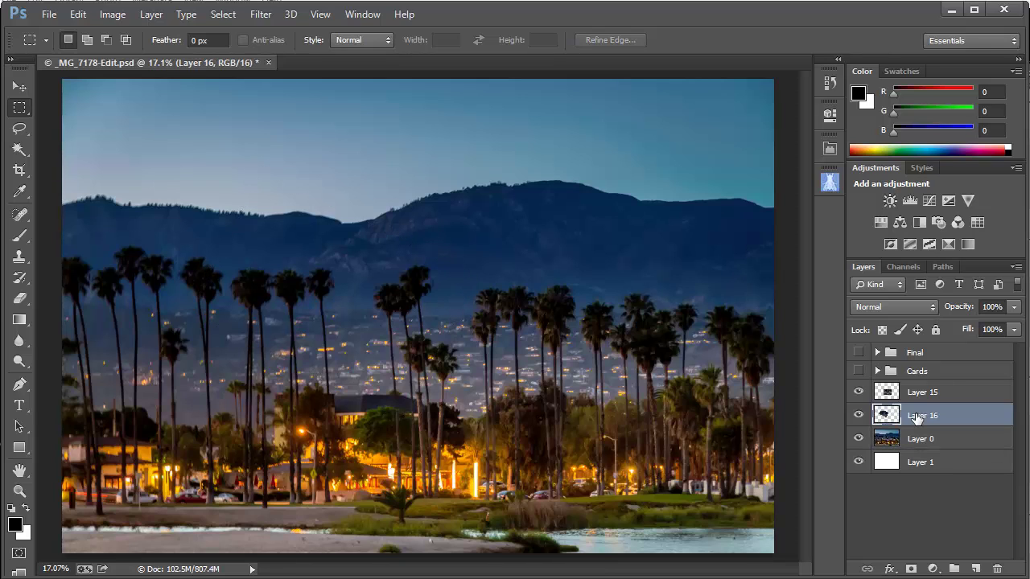
{"action": "left_click", "coordinate": [858, 438]}
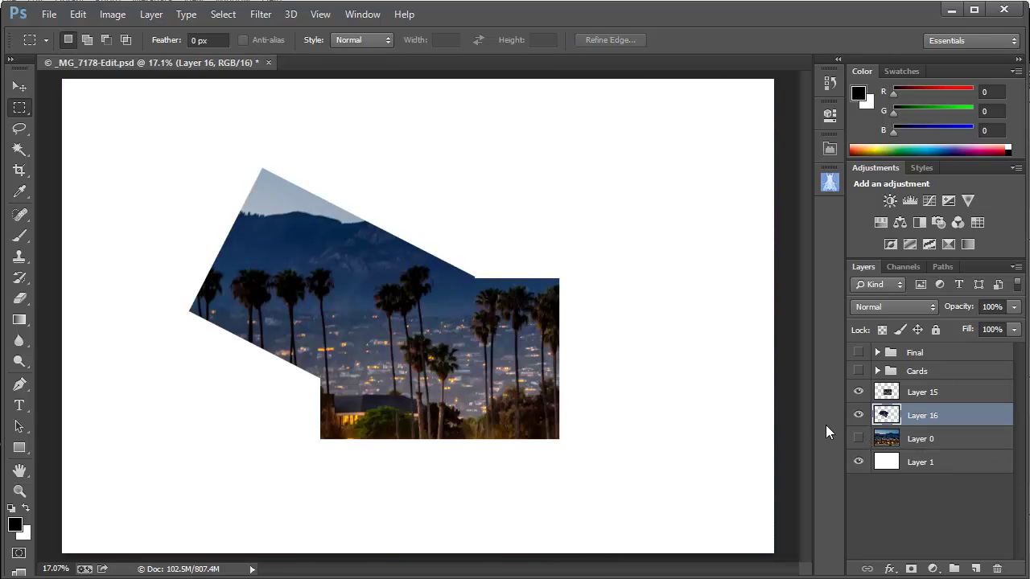
{"action": "left_click", "coordinate": [858, 415]}
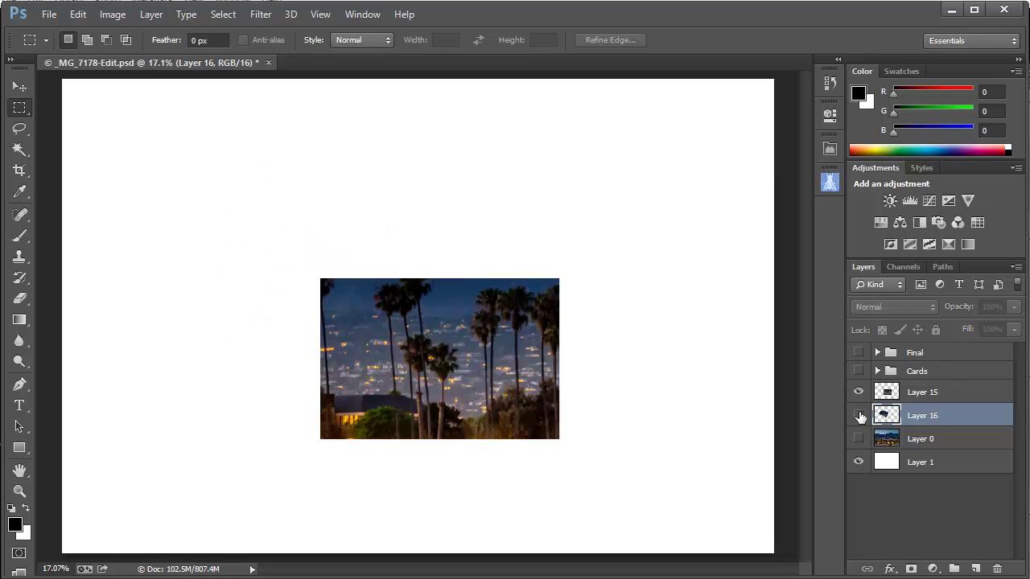
{"action": "left_click", "coordinate": [858, 415]}
{"action": "left_click", "coordinate": [858, 392]}
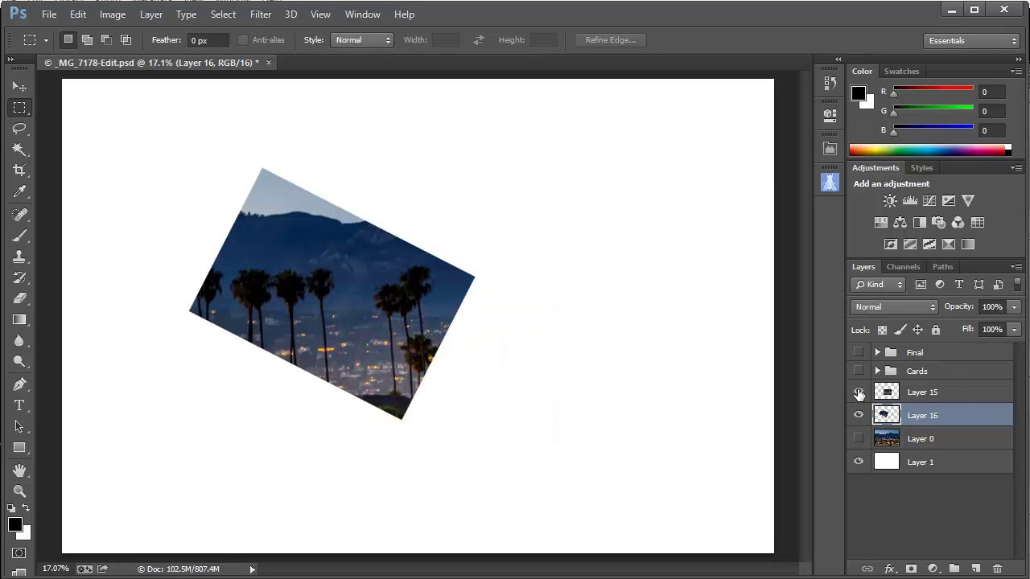
{"action": "left_click", "coordinate": [858, 392]}
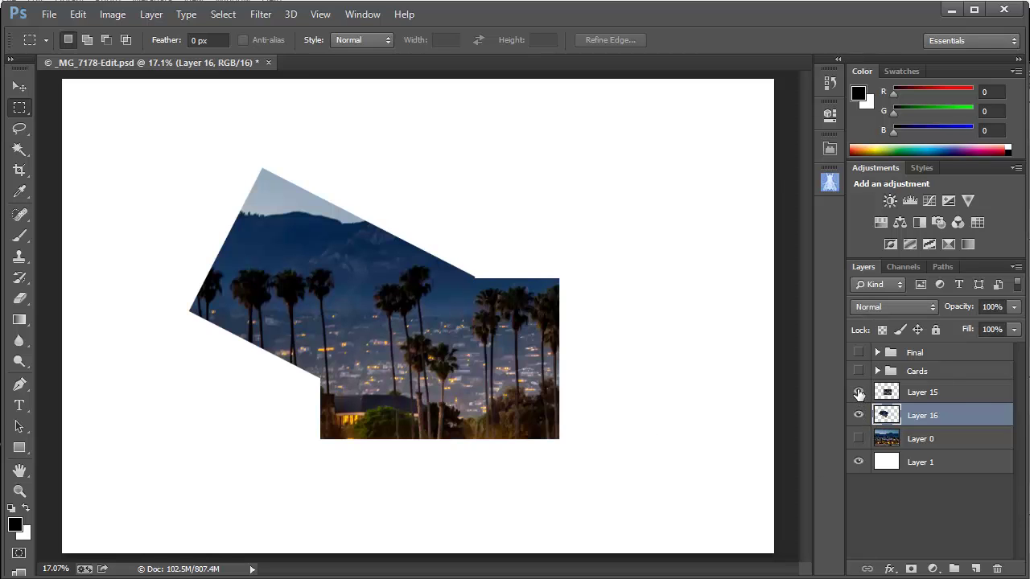
Load Layer 16's outline as a selection, rotate it about -45° and move it to the lower right of the image.
{"action": "left_click", "coordinate": [886, 415], "text": "ctrl"}
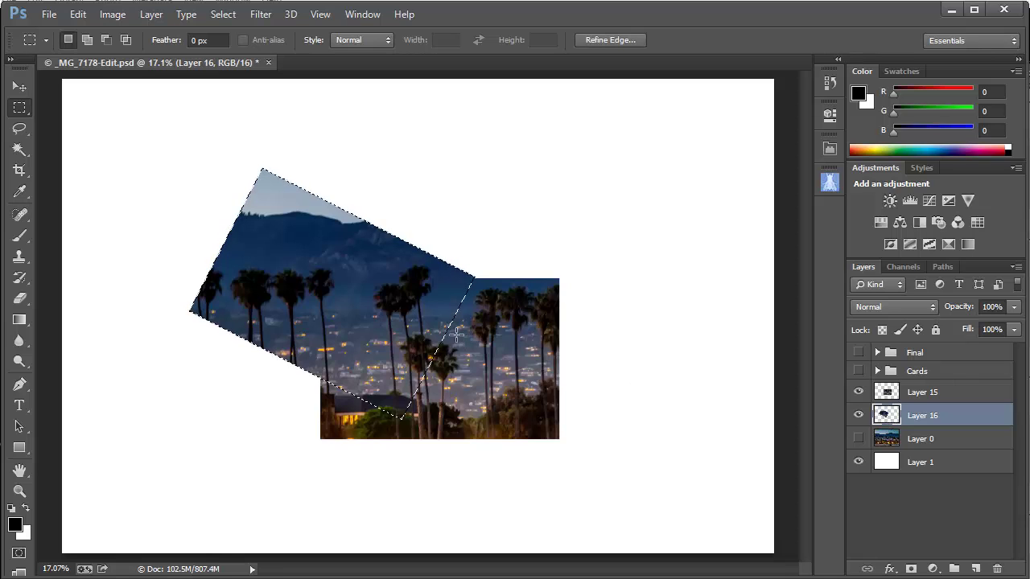
{"action": "left_click", "coordinate": [223, 17]}
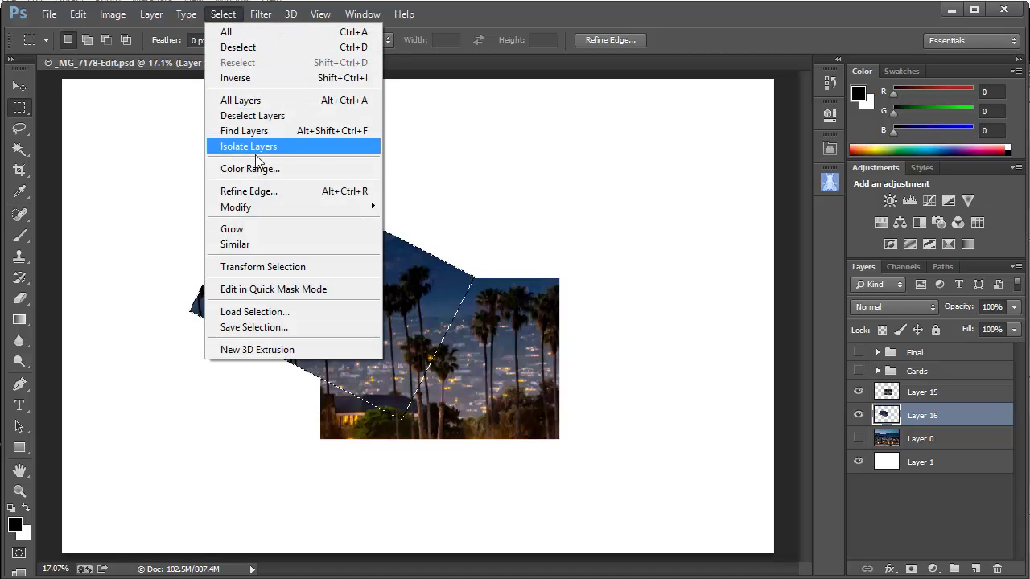
{"action": "left_click", "coordinate": [270, 277]}
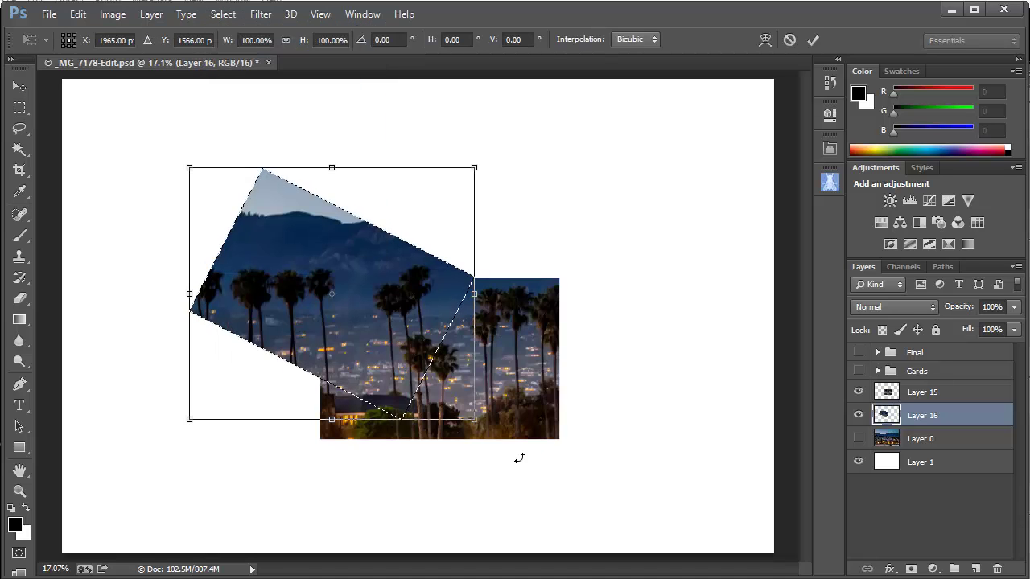
{"action": "left_click_drag", "start_coordinate": [510, 450], "coordinate": [544, 272]}
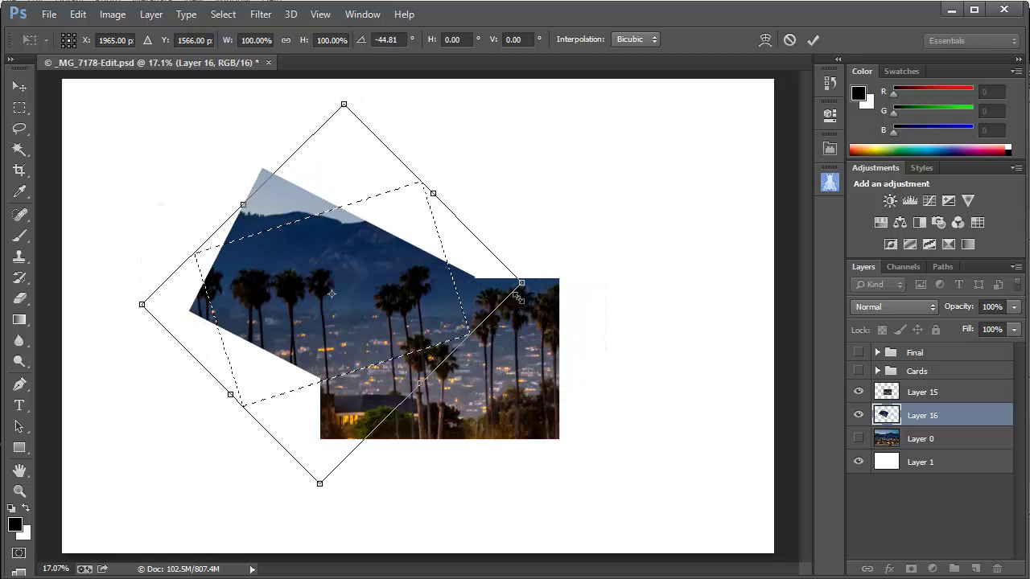
{"action": "left_click_drag", "start_coordinate": [389, 339], "coordinate": [609, 455]}
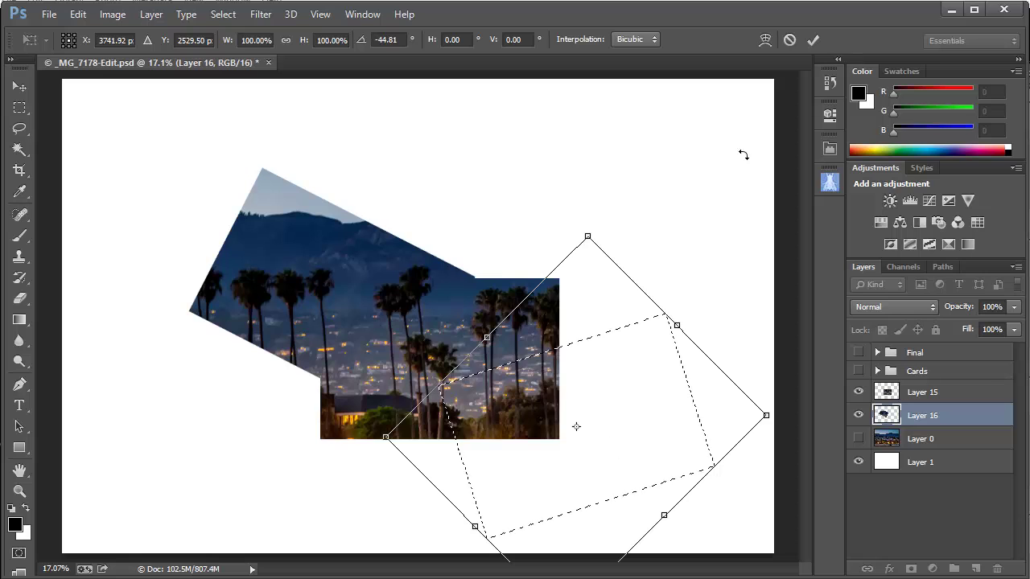
{"action": "left_click", "coordinate": [814, 40]}
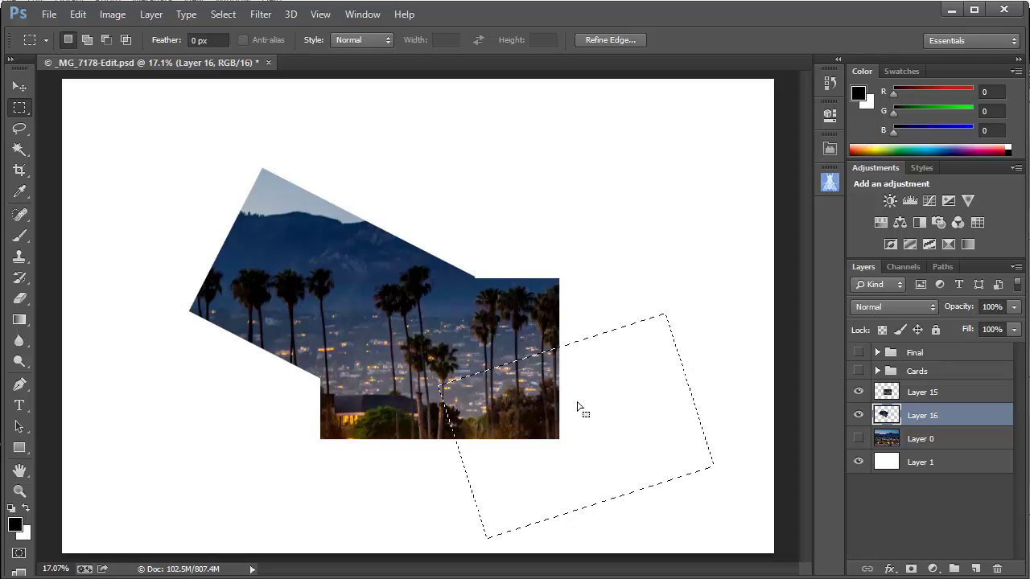
Show Layer 0, copy its selected lower-right area onto a new layer, and hide Layer 0 again.
{"action": "left_click", "coordinate": [930, 444]}
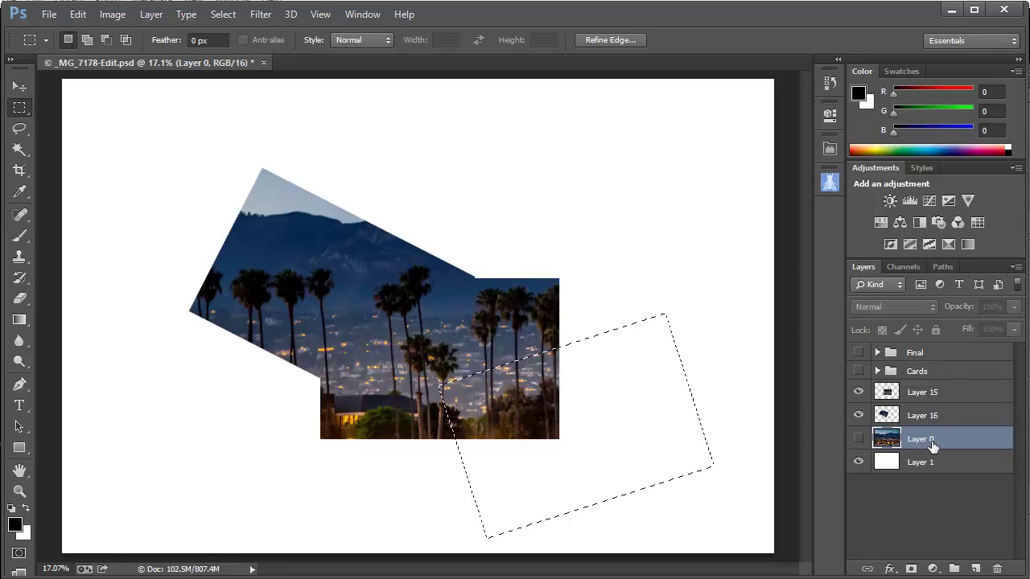
{"action": "left_click", "coordinate": [858, 439]}
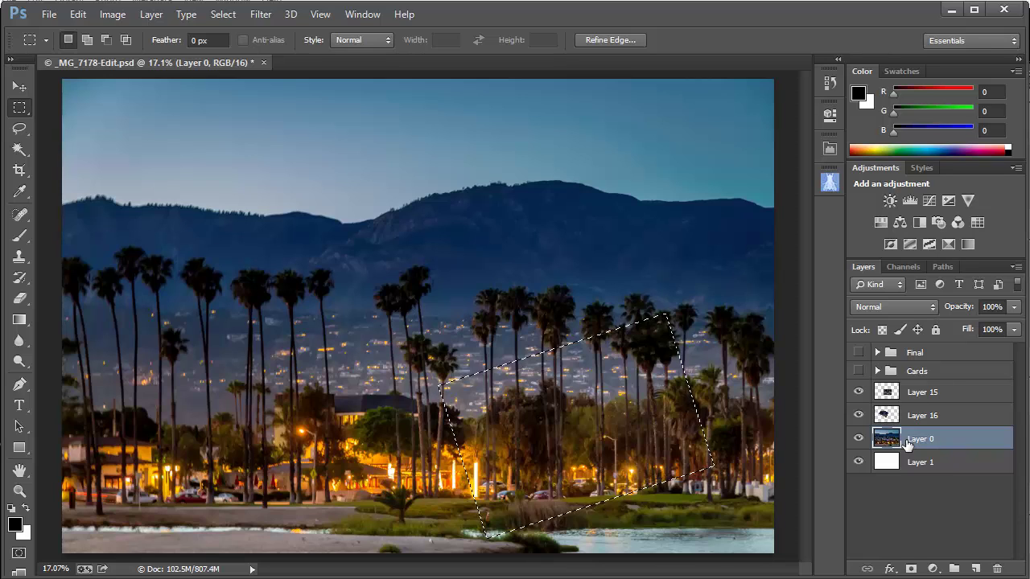
{"action": "key", "text": "ctrl+j"}
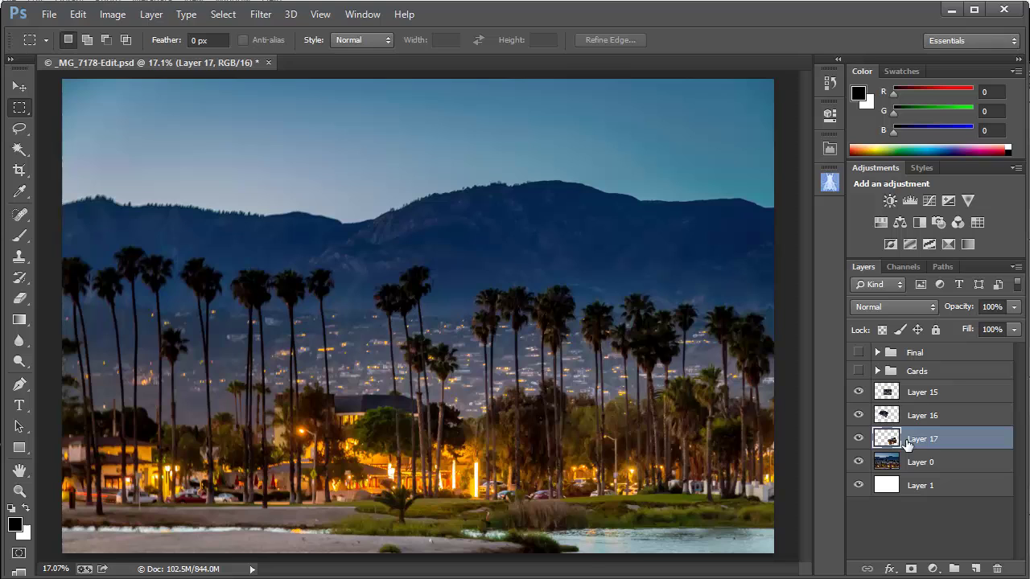
{"action": "left_click", "coordinate": [858, 462]}
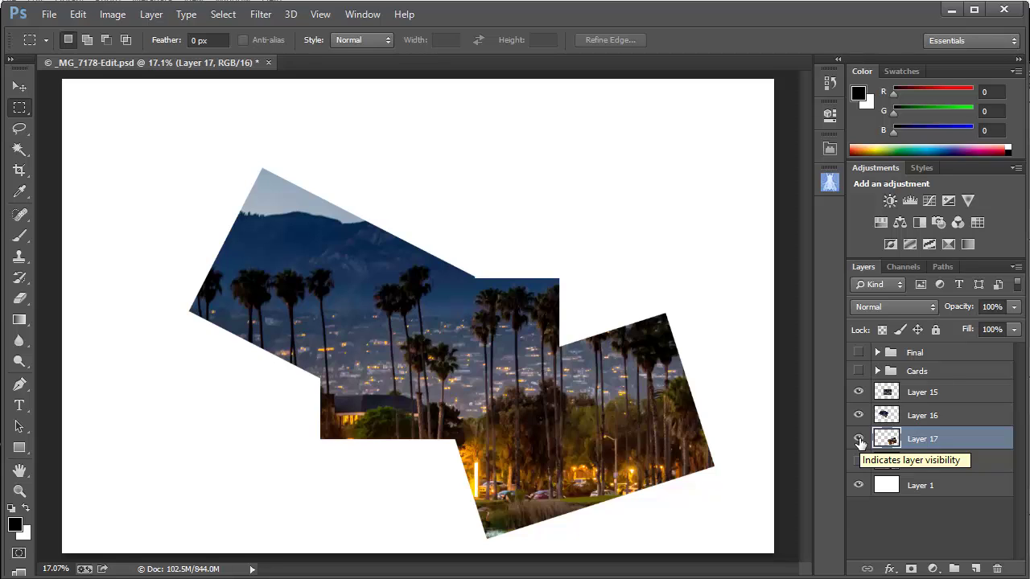
Hide Layers 15, 16 and 17, then show the Cards group and expand it to list its layers.
{"action": "left_click_drag", "start_coordinate": [859, 441], "coordinate": [859, 392]}
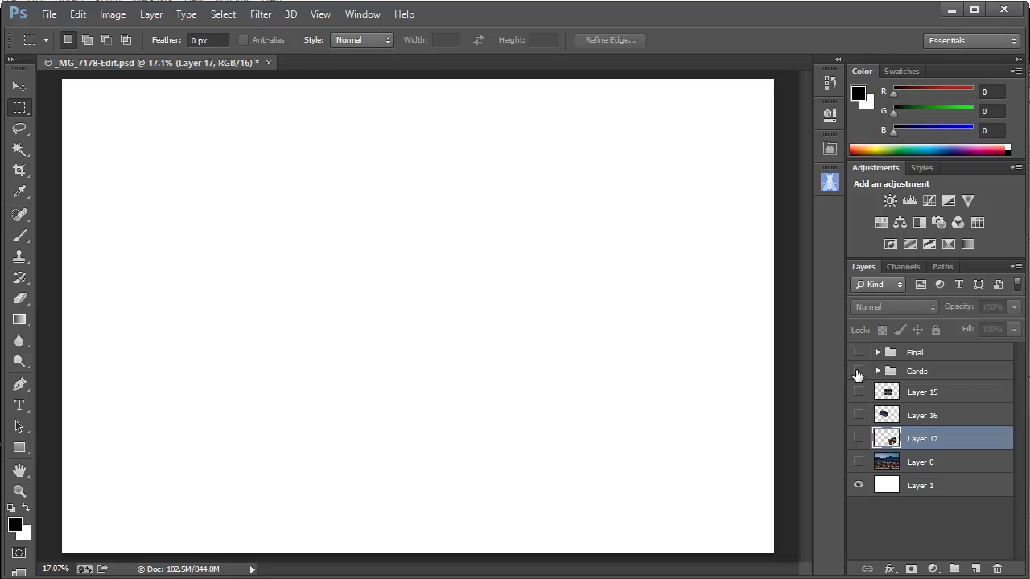
{"action": "left_click", "coordinate": [857, 372]}
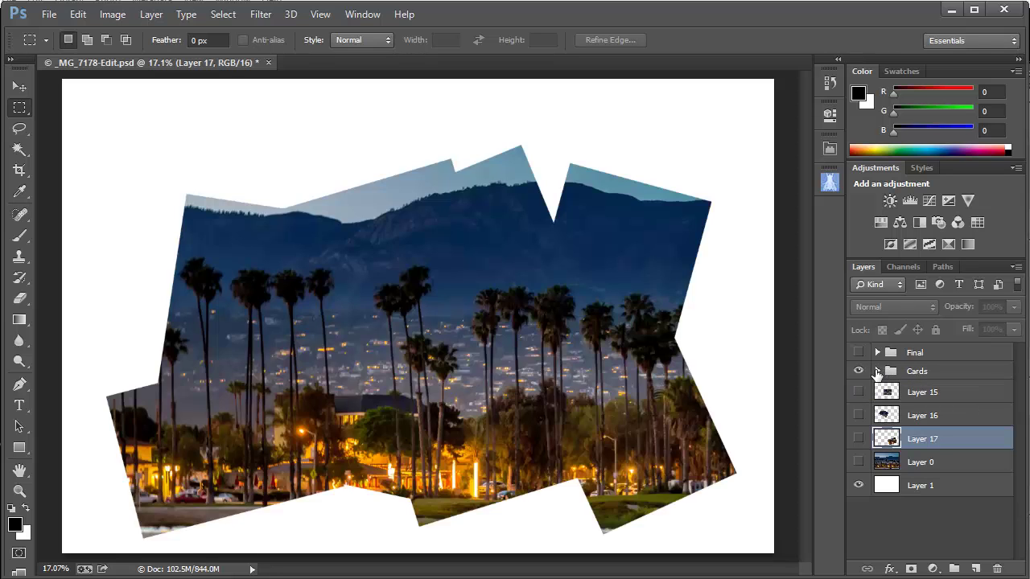
{"action": "left_click", "coordinate": [877, 371]}
{"action": "mouse_move", "coordinate": [1018, 391]}
{"action": "left_mouse_down"}
{"action": "mouse_move", "coordinate": [1015, 455]}
{"action": "mouse_move", "coordinate": [1012, 393]}
{"action": "left_mouse_up"}
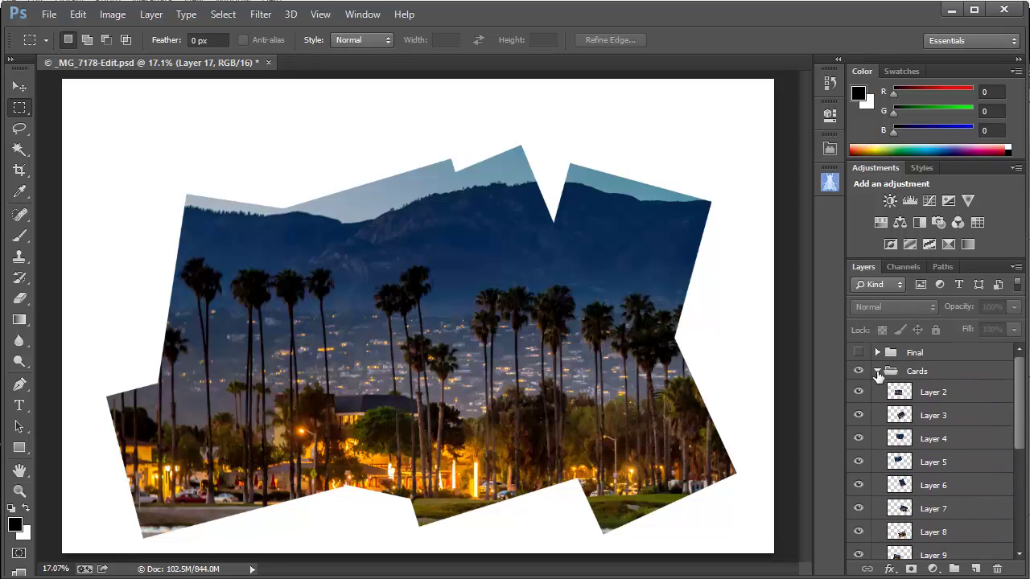
{"action": "left_click", "coordinate": [876, 372]}
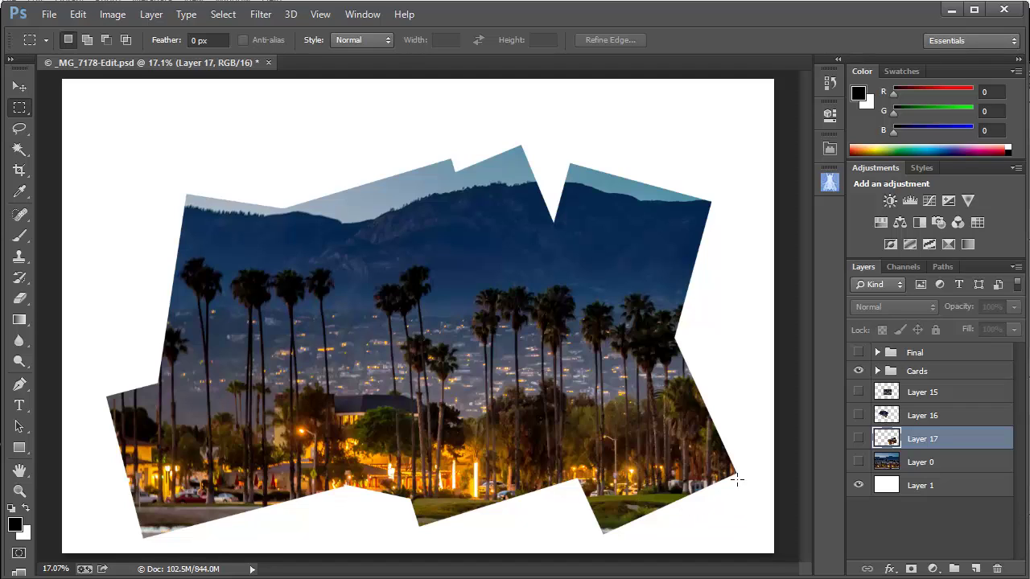
{"action": "left_click", "coordinate": [877, 371]}
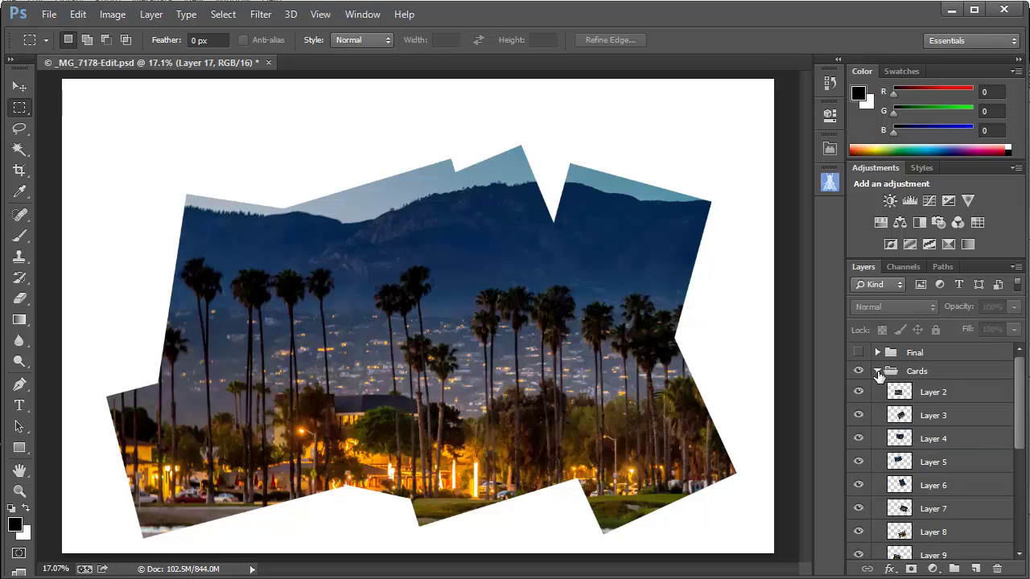
Add a drop shadow to Layer 2 in the Cards group with an angle of 132° and a distance of 75 px.
{"action": "left_click", "coordinate": [934, 395]}
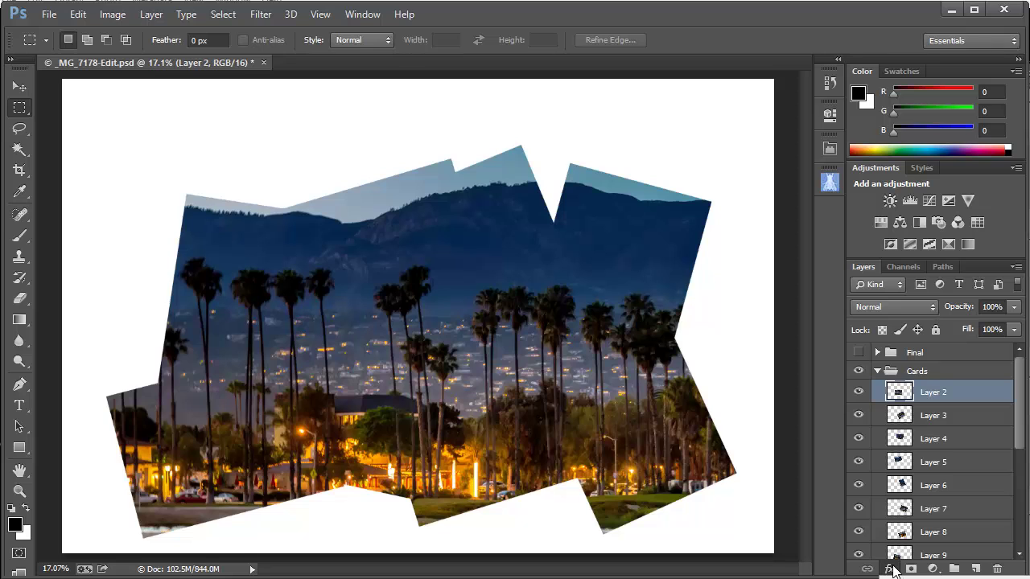
{"action": "left_click_drag", "start_coordinate": [829, 275], "coordinate": [619, 129]}
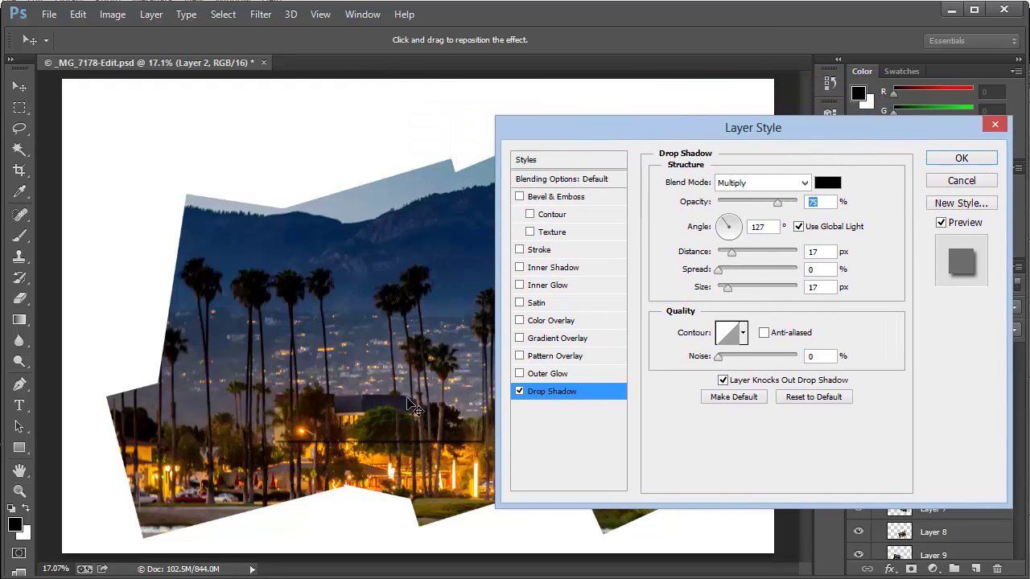
{"action": "left_click_drag", "start_coordinate": [407, 399], "coordinate": [409, 401]}
{"action": "left_click_drag", "start_coordinate": [418, 410], "coordinate": [414, 405]}
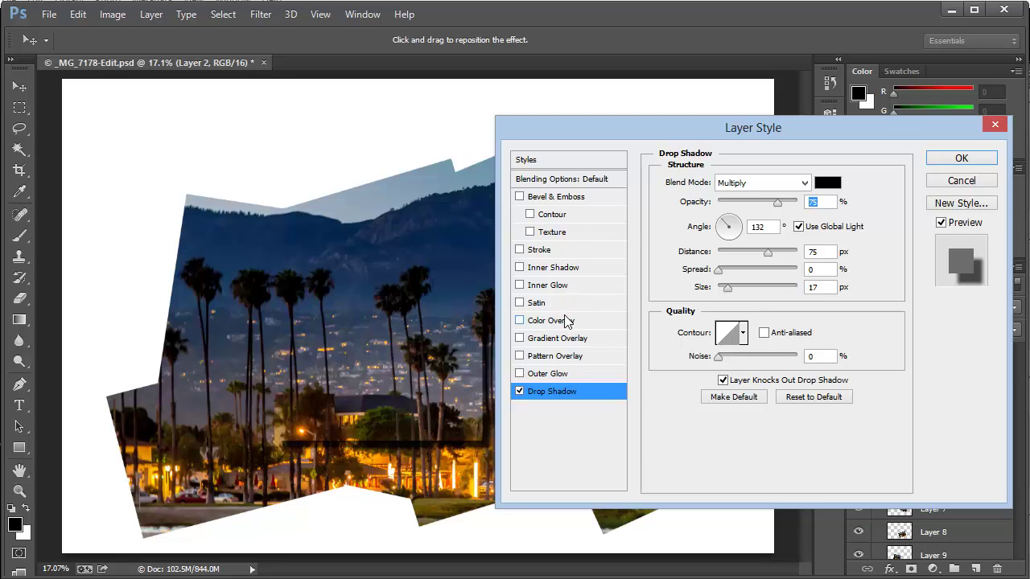
Add a stroke effect to Layer 2 and set its colour to white (ffffff).
{"action": "left_click", "coordinate": [561, 251]}
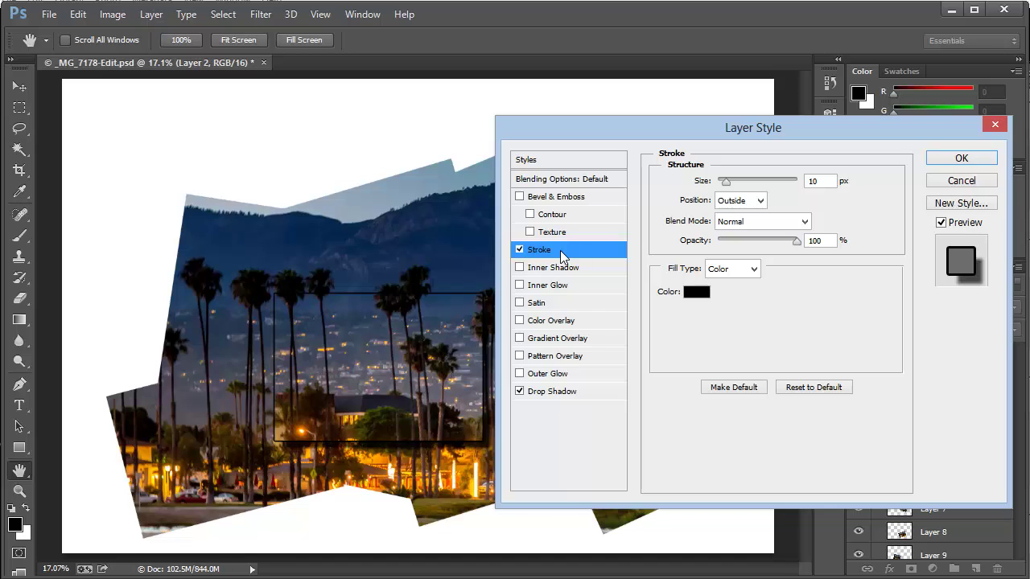
{"action": "left_click", "coordinate": [698, 293]}
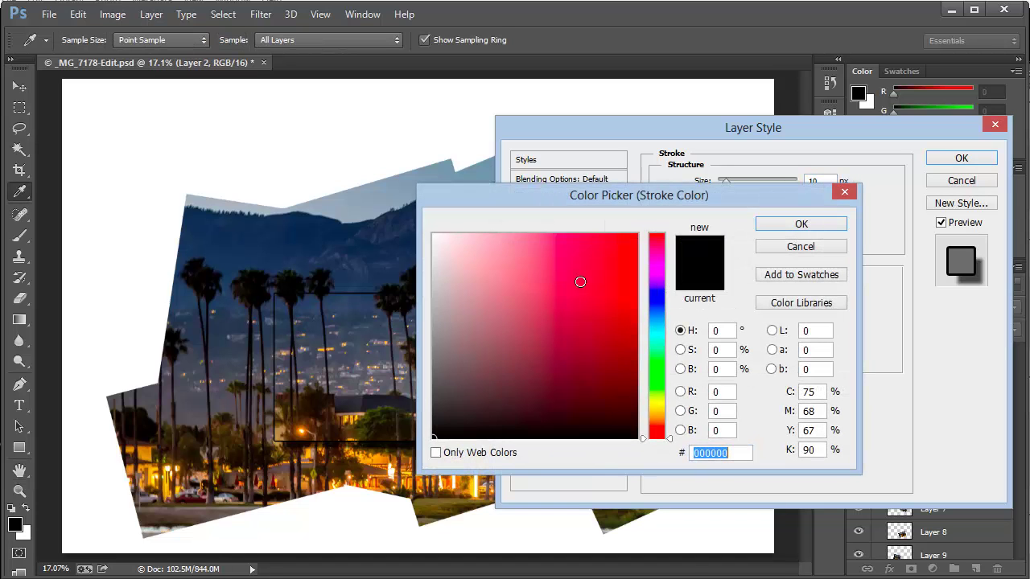
{"action": "left_click", "coordinate": [479, 258]}
{"action": "left_click_drag", "start_coordinate": [479, 258], "coordinate": [426, 231]}
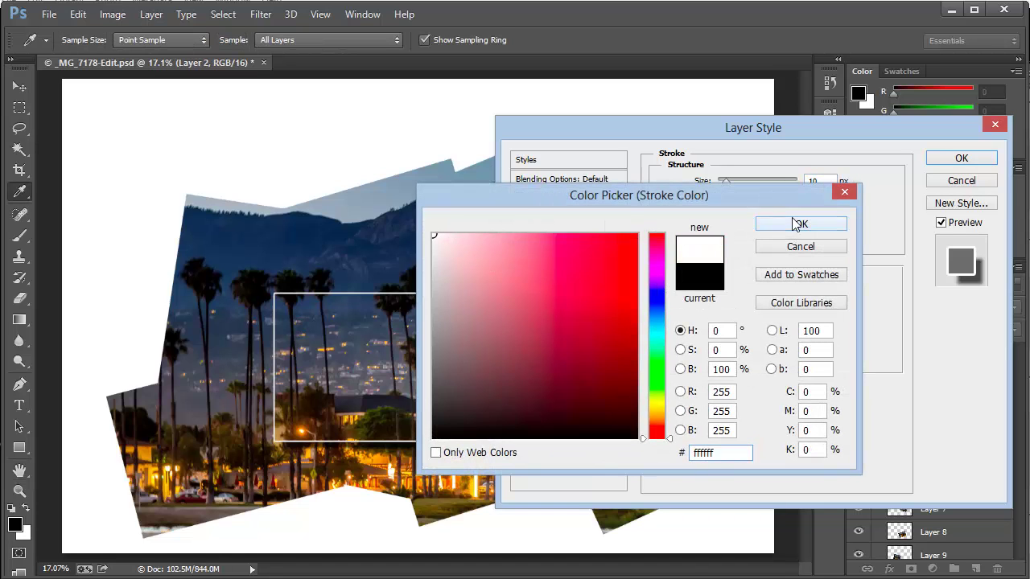
{"action": "left_click", "coordinate": [799, 223]}
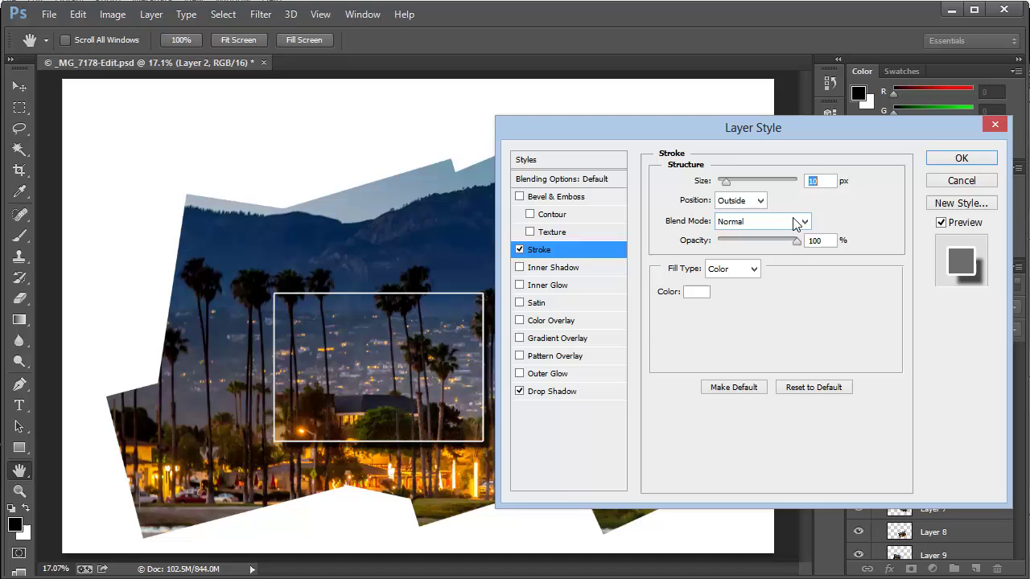
Set Layer 2's stroke position to Inside and its size to 24 px, and apply the layer style.
{"action": "left_click", "coordinate": [754, 202]}
{"action": "left_click", "coordinate": [748, 216]}
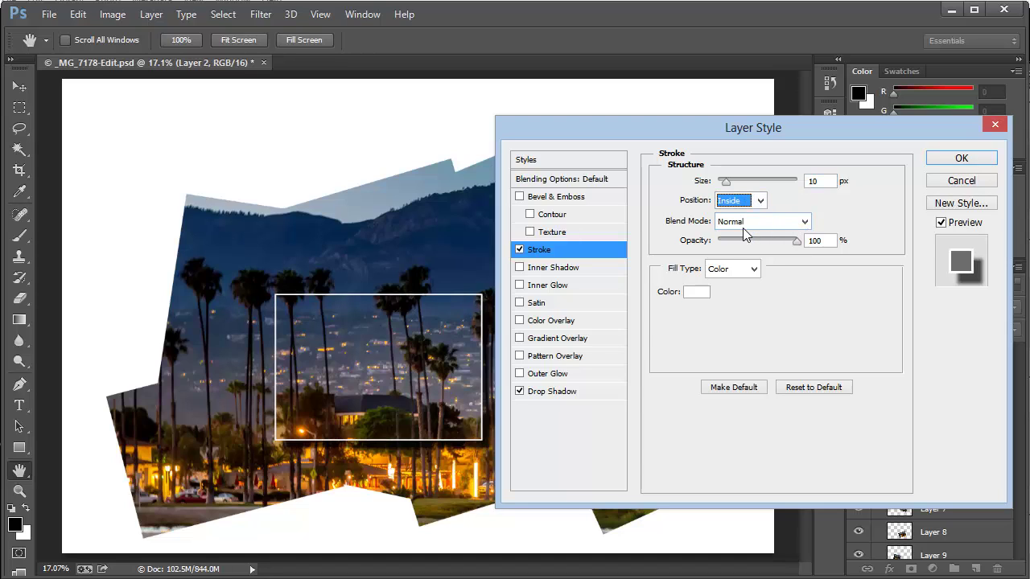
{"action": "left_click_drag", "start_coordinate": [727, 183], "coordinate": [730, 184]}
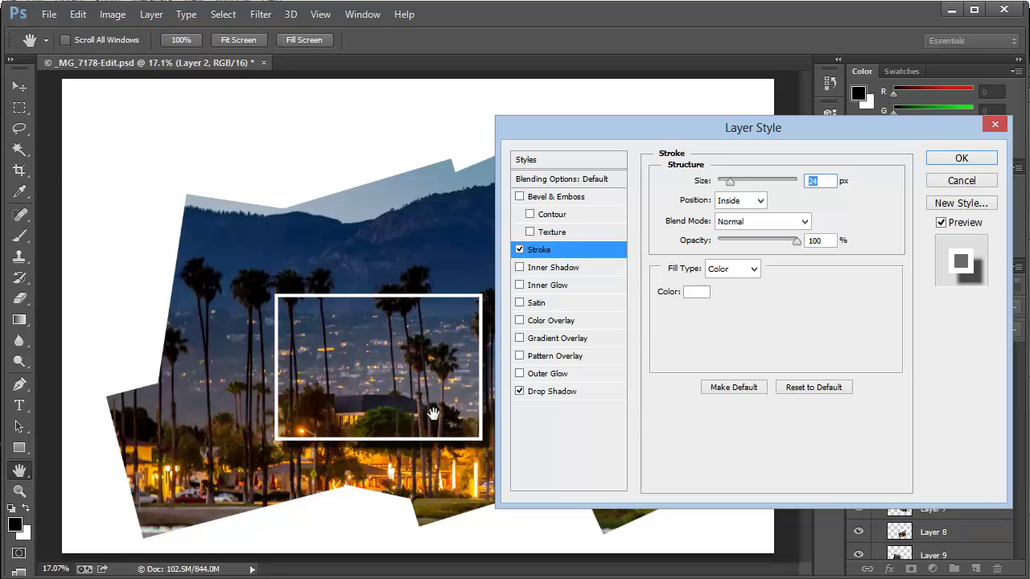
{"action": "left_click", "coordinate": [941, 160]}
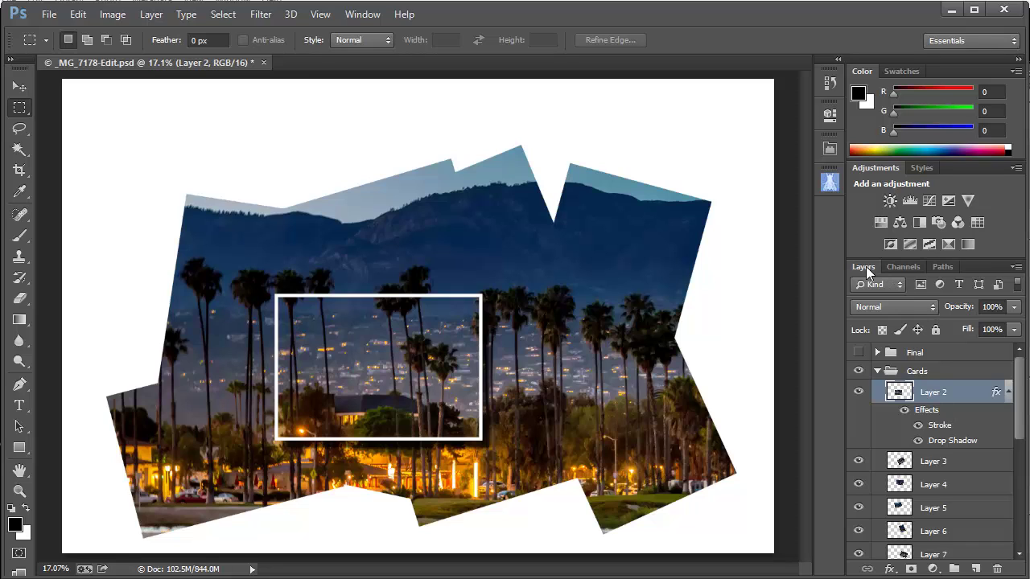
Float the Layers panel over the image and copy Layer 2's layer style.
{"action": "left_click_drag", "start_coordinate": [866, 266], "coordinate": [392, 98]}
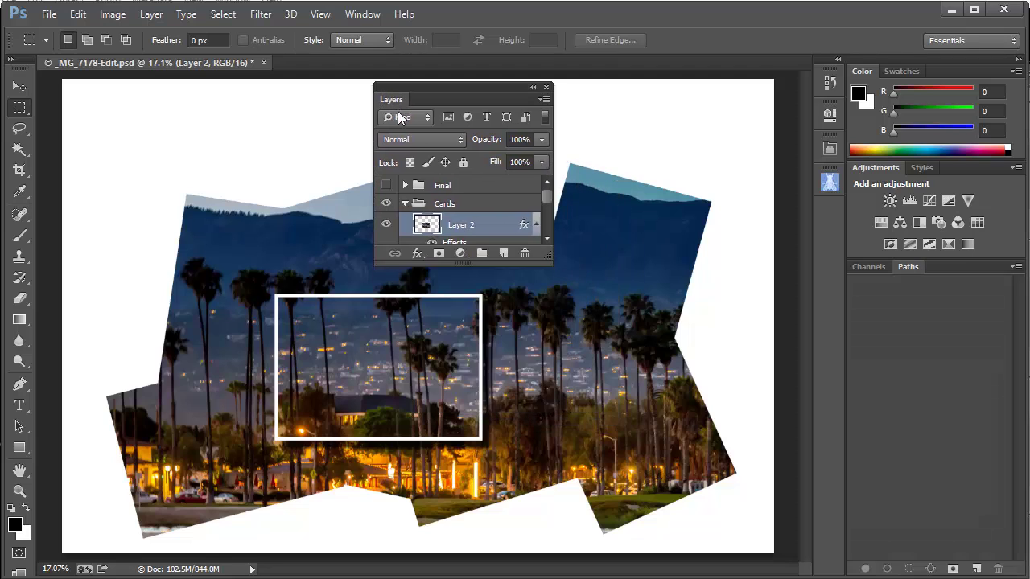
{"action": "right_click", "coordinate": [479, 230]}
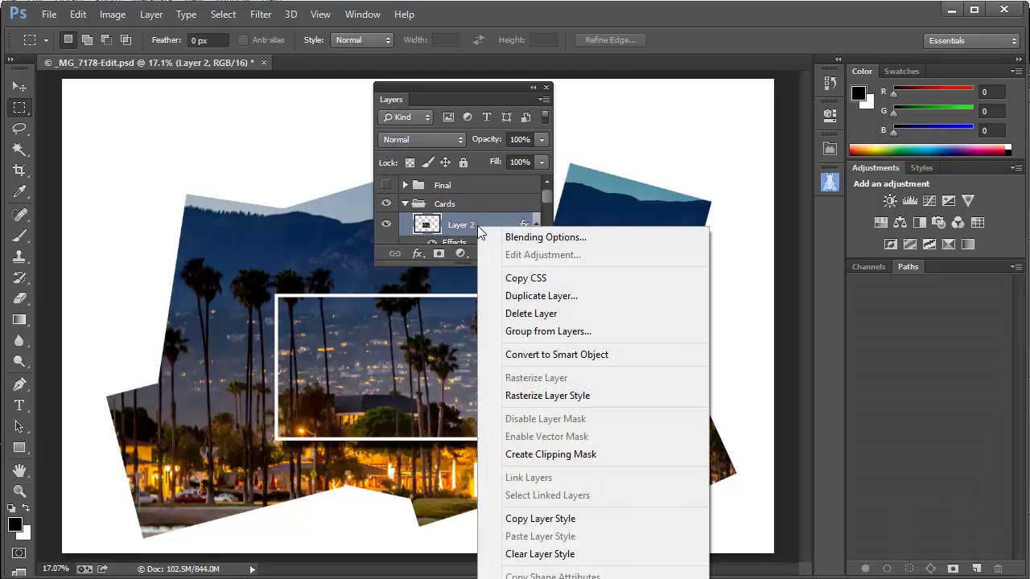
{"action": "left_click", "coordinate": [587, 518]}
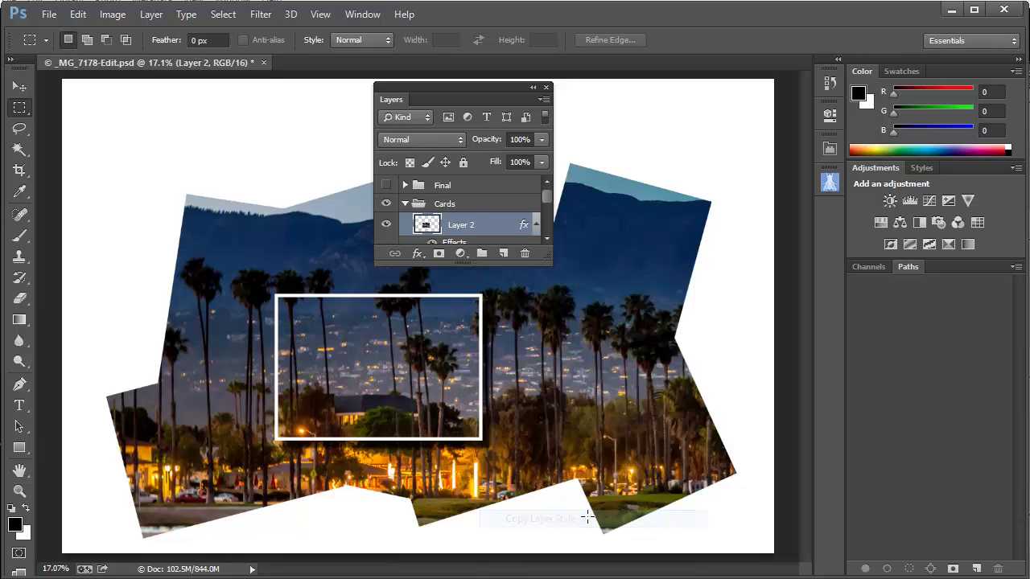
Enlarge the floating Layers panel and paste the copied layer style onto Layers 3 through 13 in the Cards group.
{"action": "left_click_drag", "start_coordinate": [552, 263], "coordinate": [576, 428]}
{"action": "left_click_drag", "start_coordinate": [572, 222], "coordinate": [568, 255]}
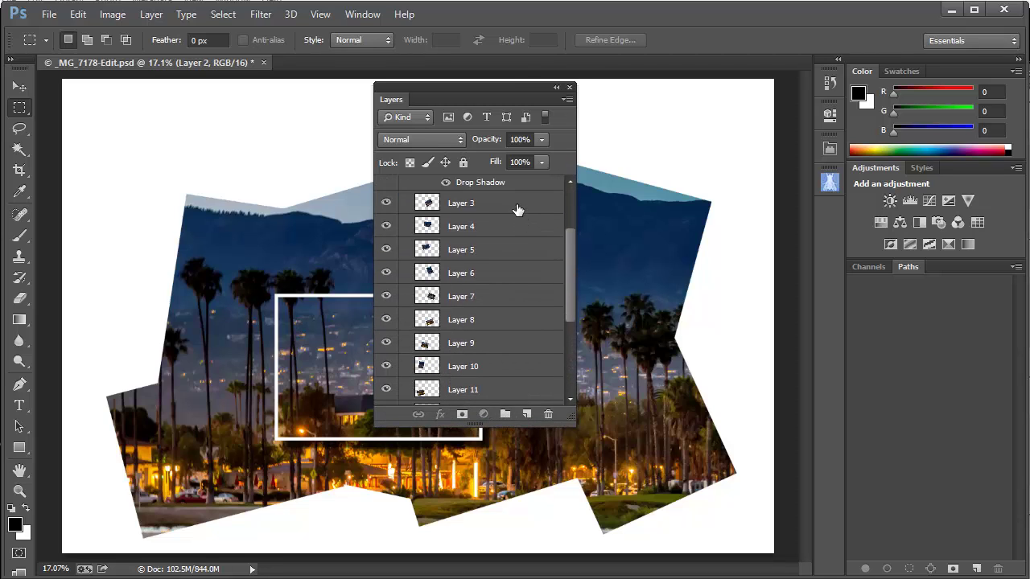
{"action": "left_click", "coordinate": [517, 208]}
{"action": "left_click_drag", "start_coordinate": [571, 293], "coordinate": [569, 337]}
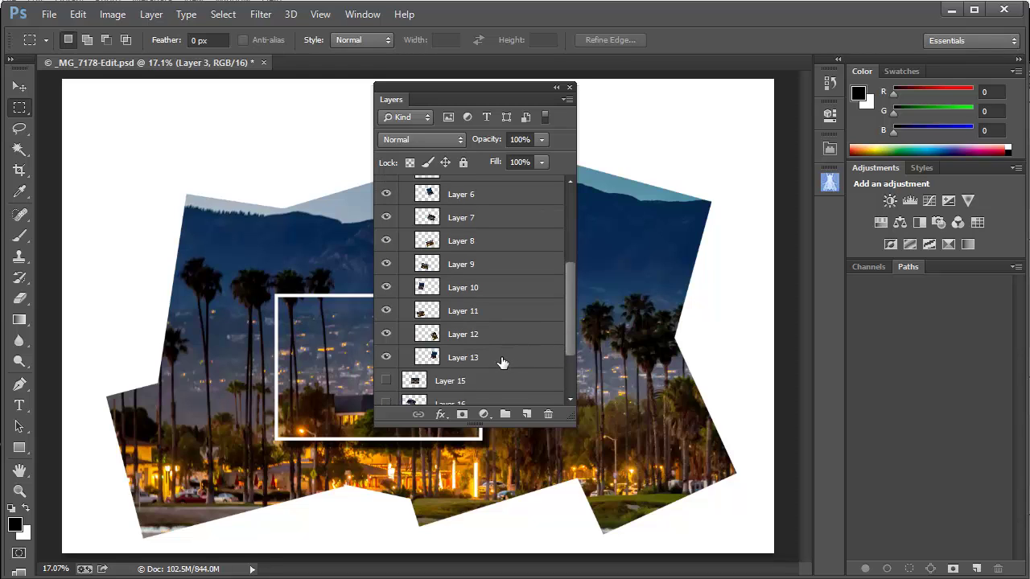
{"action": "left_click", "coordinate": [502, 363], "text": "shift"}
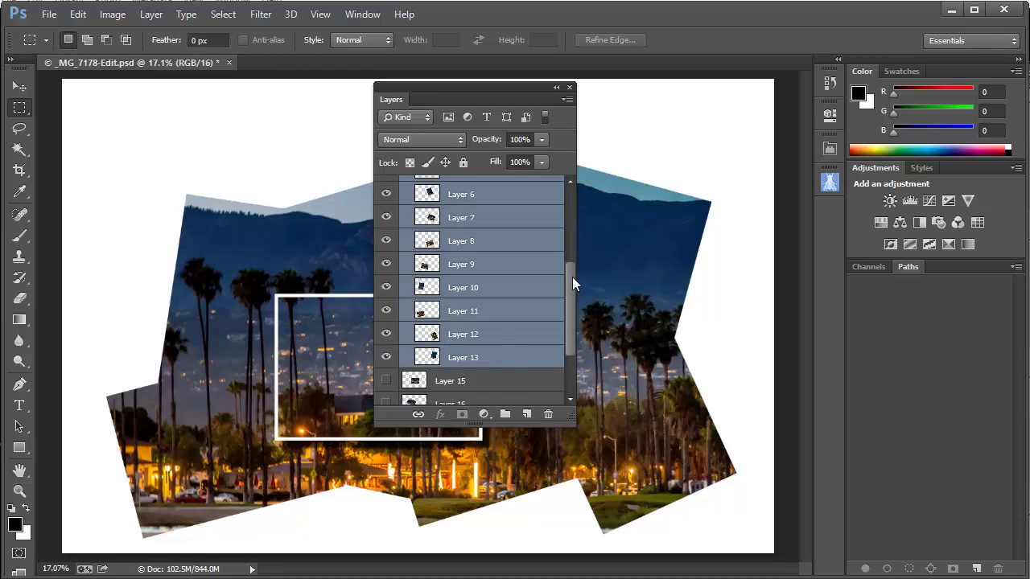
{"action": "left_click_drag", "start_coordinate": [572, 278], "coordinate": [567, 236]}
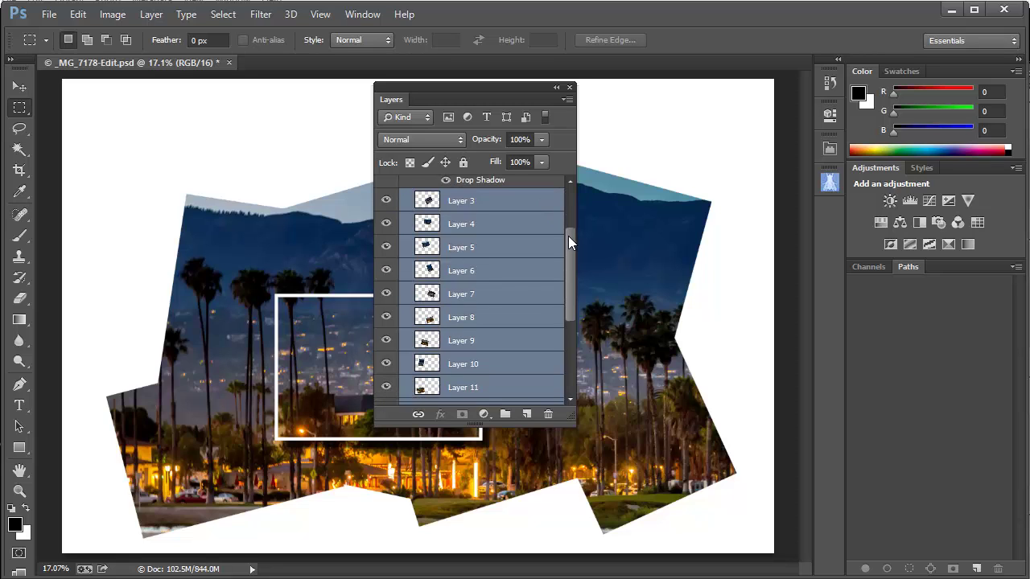
{"action": "right_click", "coordinate": [540, 200]}
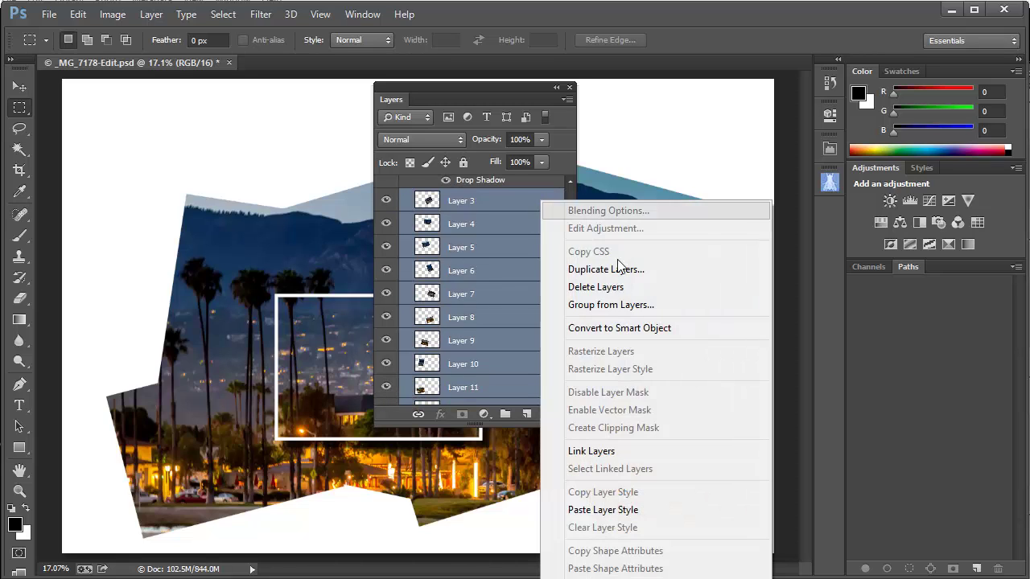
{"action": "left_click", "coordinate": [648, 512]}
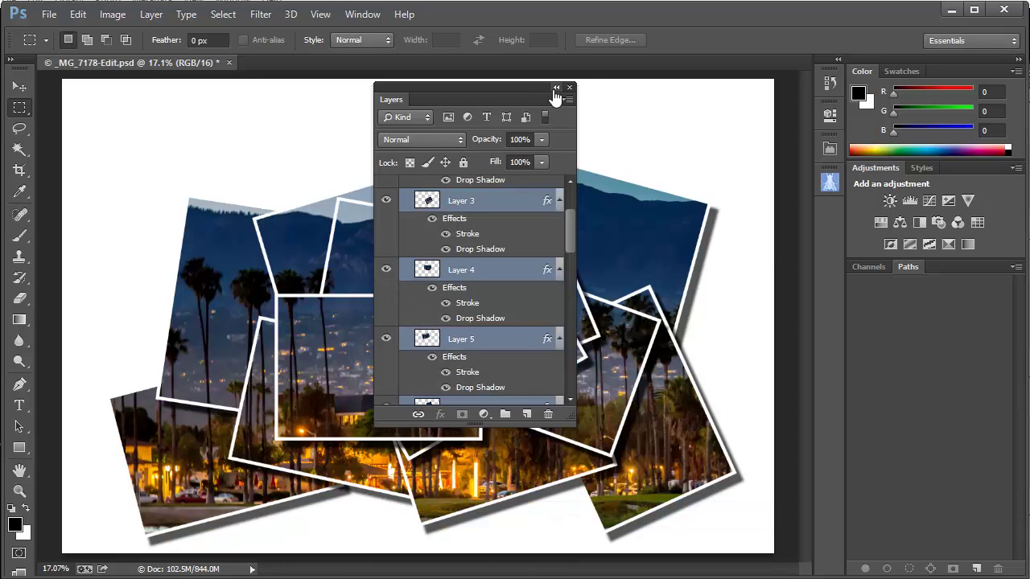
With the floating Layers panel moved off the collage, collapse the Cards group and show the Final group.
{"action": "left_click_drag", "start_coordinate": [395, 98], "coordinate": [785, 189]}
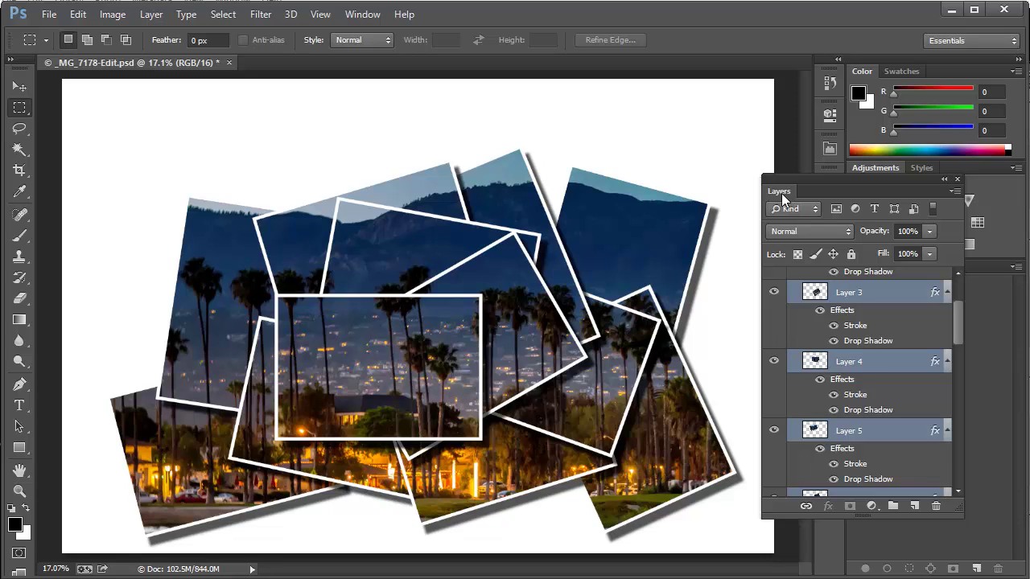
{"action": "left_click_drag", "start_coordinate": [957, 317], "coordinate": [958, 294]}
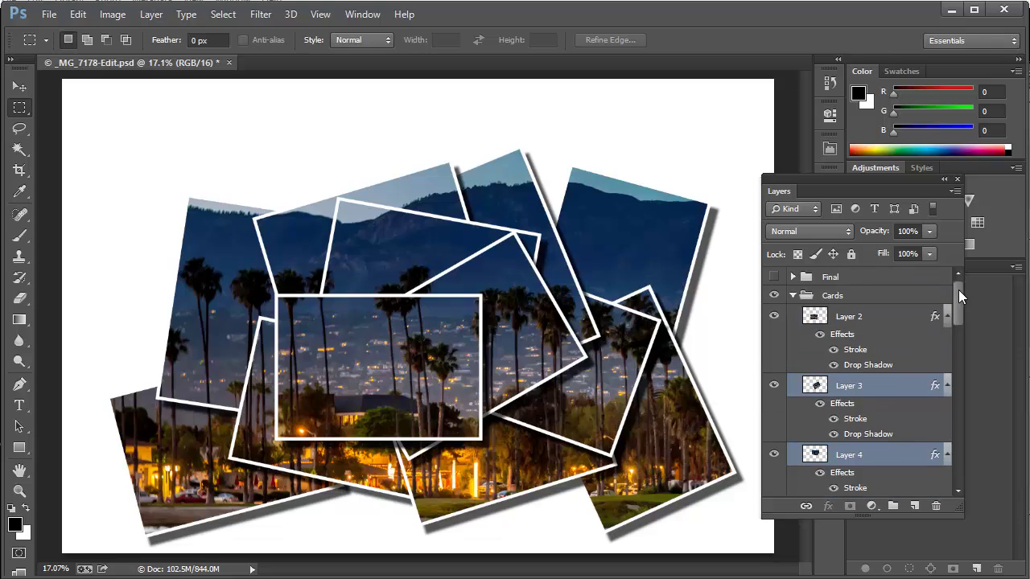
{"action": "left_click", "coordinate": [793, 295]}
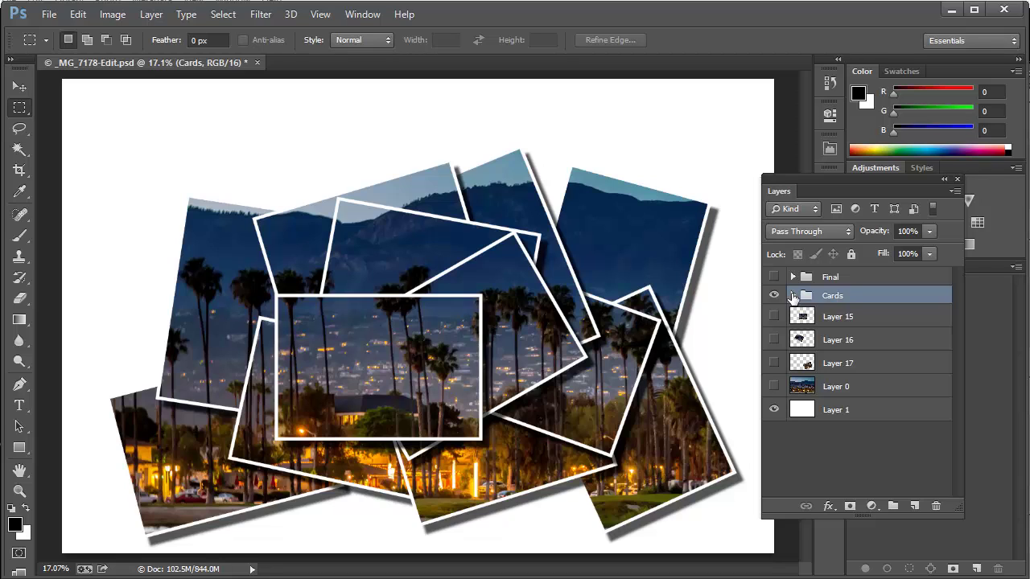
{"action": "left_click", "coordinate": [774, 276]}
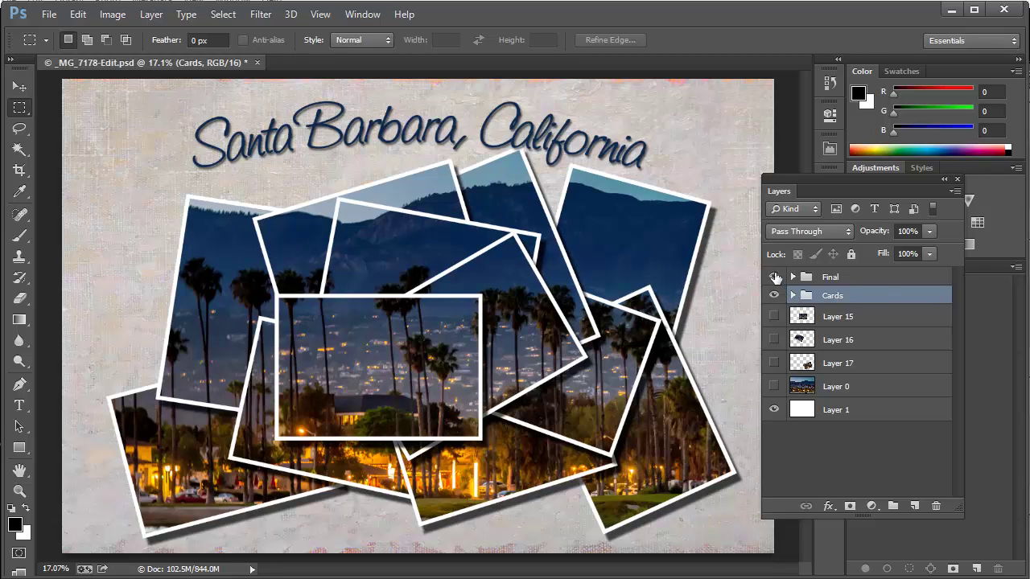